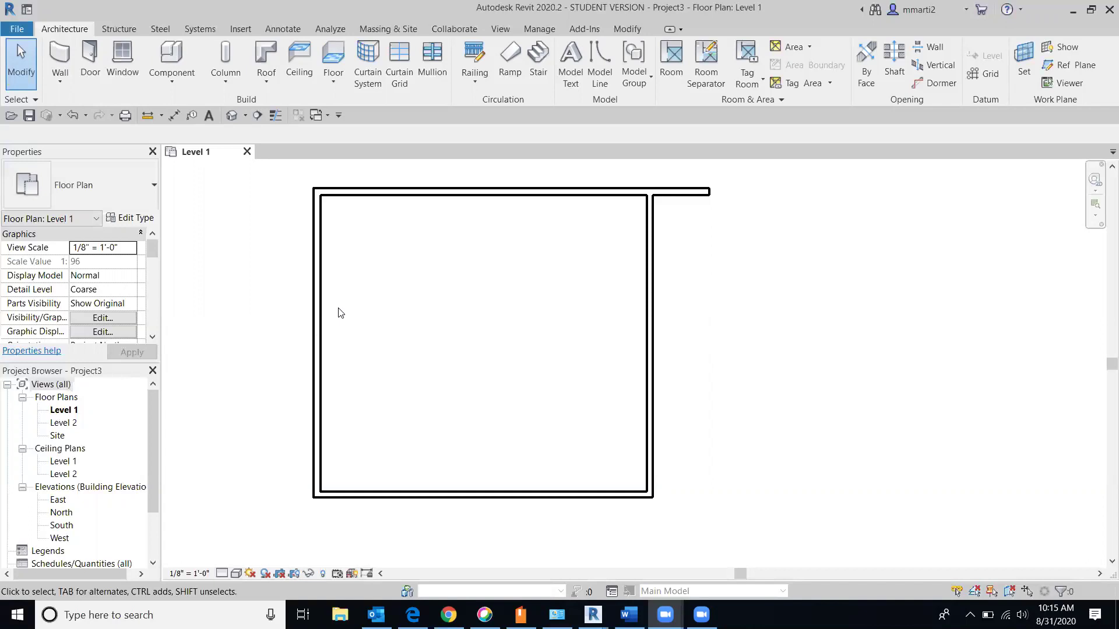
Step: Select the right interior wall to show its temporary dimensions
click(629, 194)
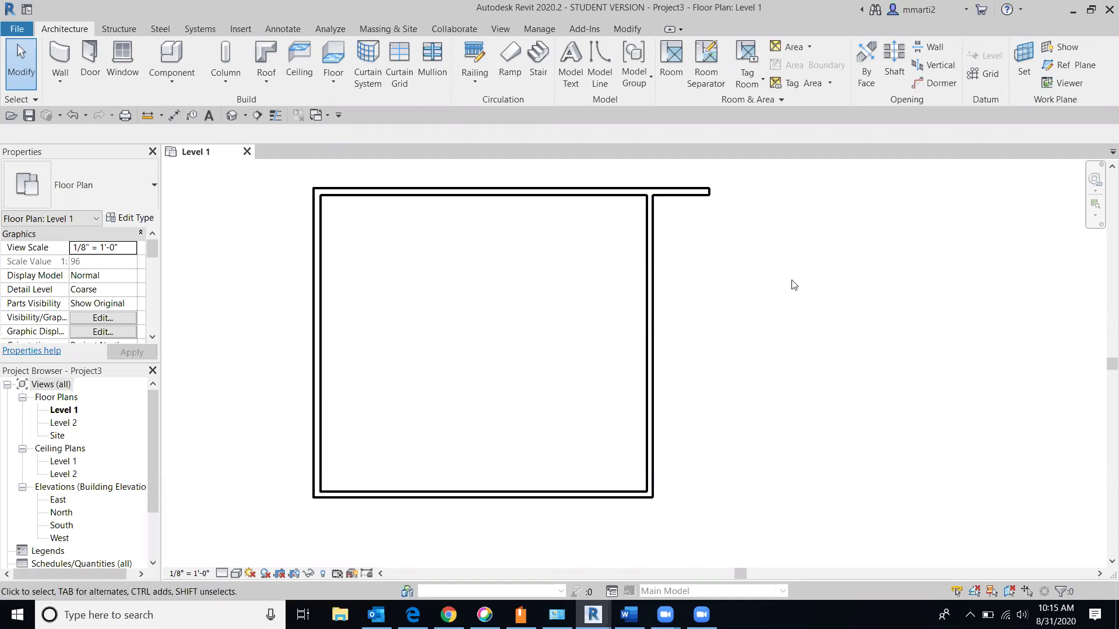
scroll(790, 284, down, 2)
click(684, 315)
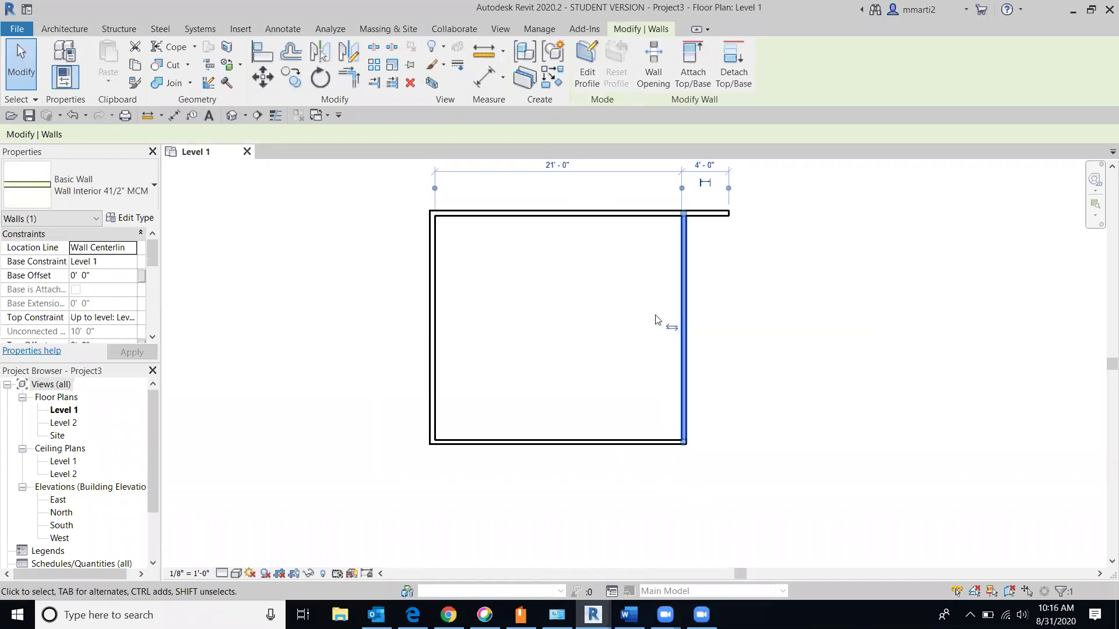
click(428, 348)
middle_drag(420, 358, 458, 357)
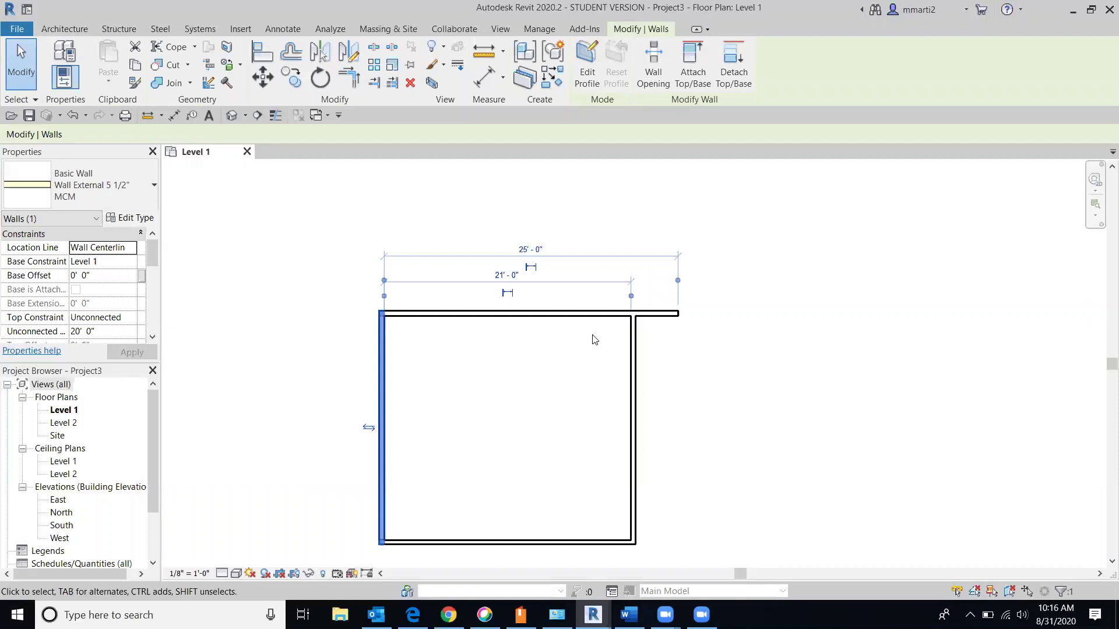
scroll(594, 335, up, 2)
middle_drag(594, 334, 611, 264)
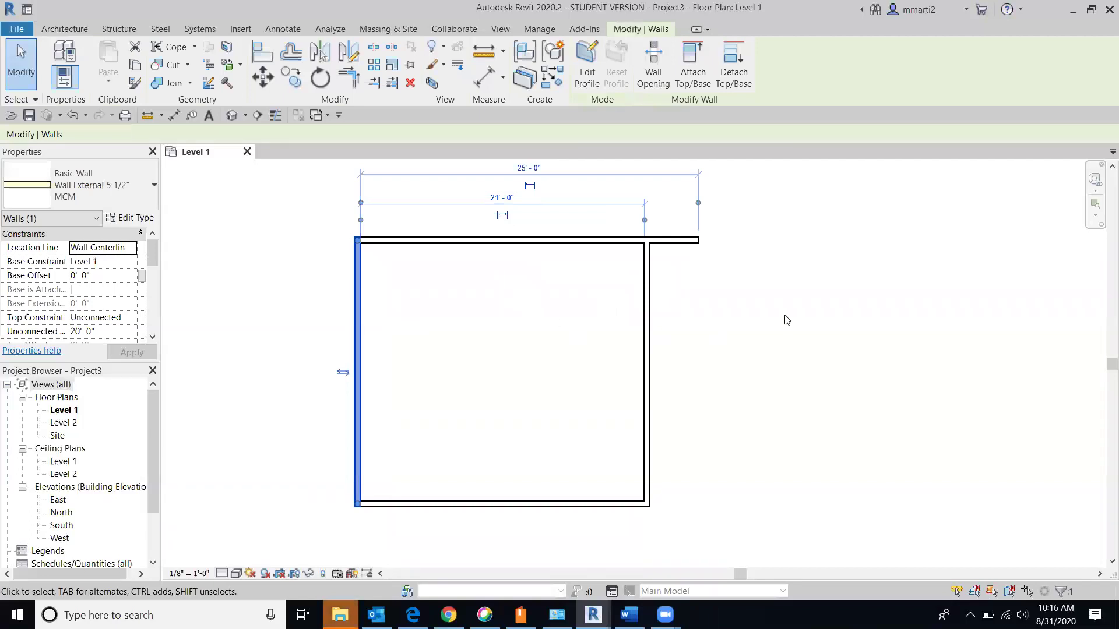
click(786, 320)
click(647, 347)
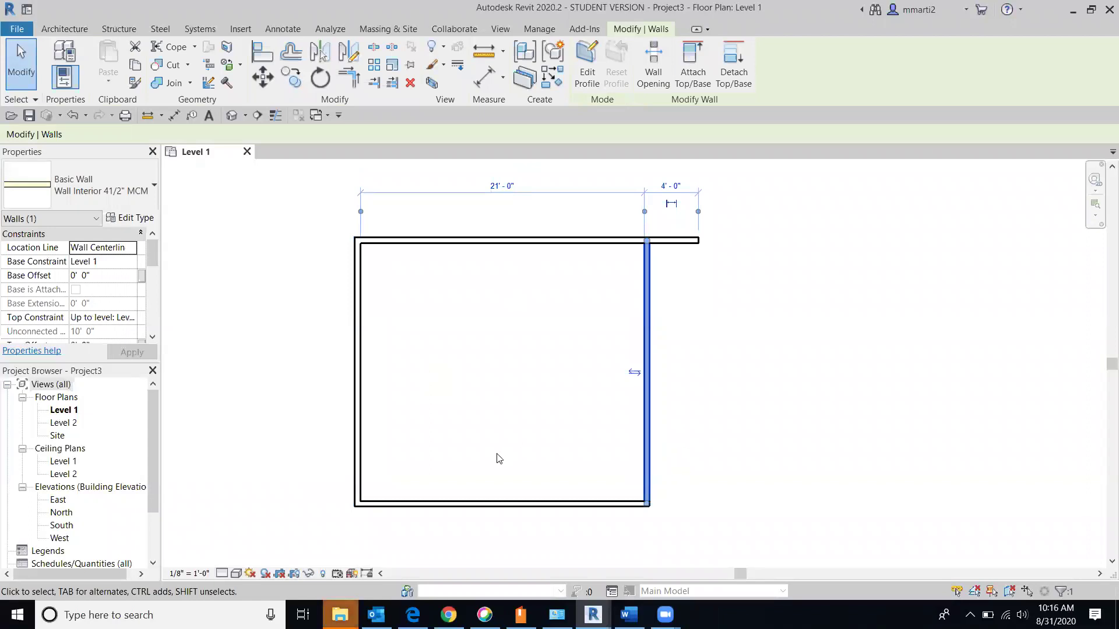
Step: Measure from the left wall's inner face and change the 21'-0" distance to 22'-0"
scroll(361, 213, up, 1)
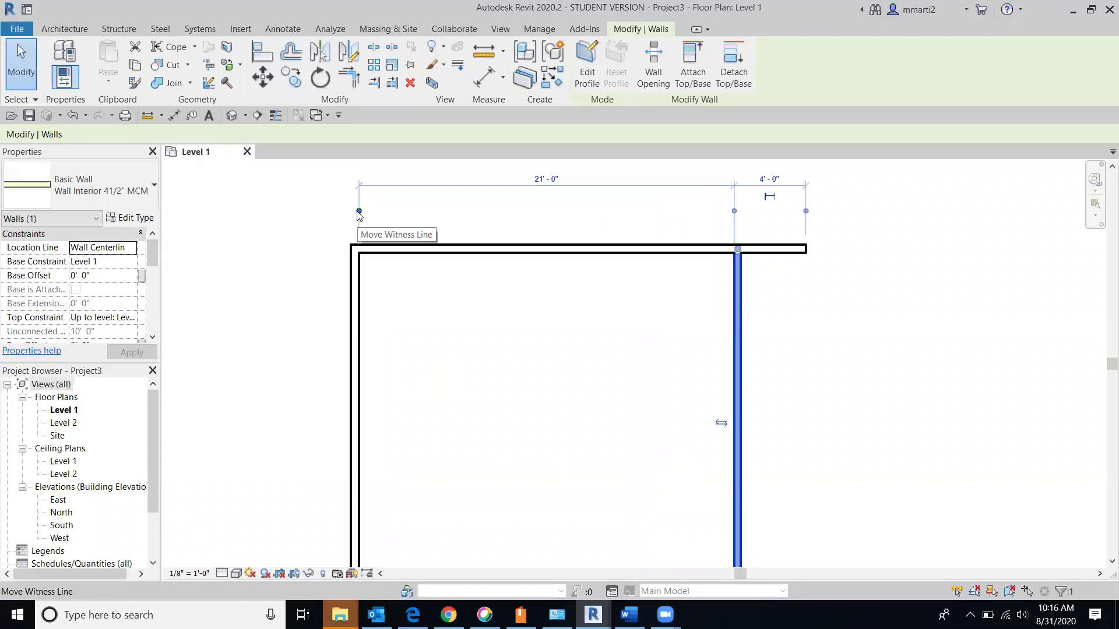
drag(359, 213, 350, 211)
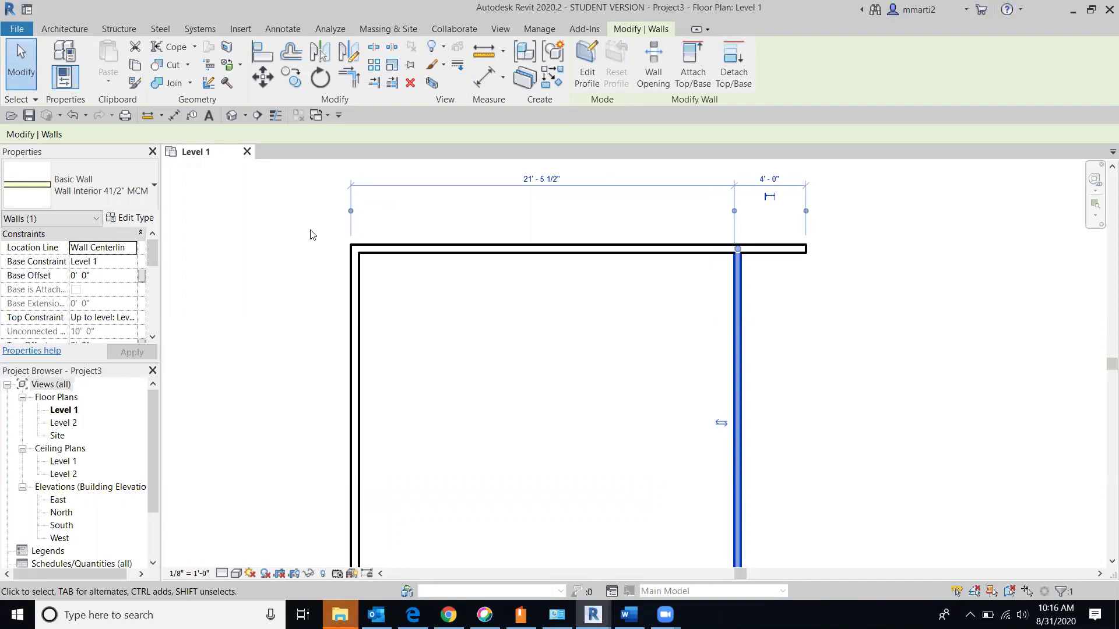
click(350, 211)
click(355, 211)
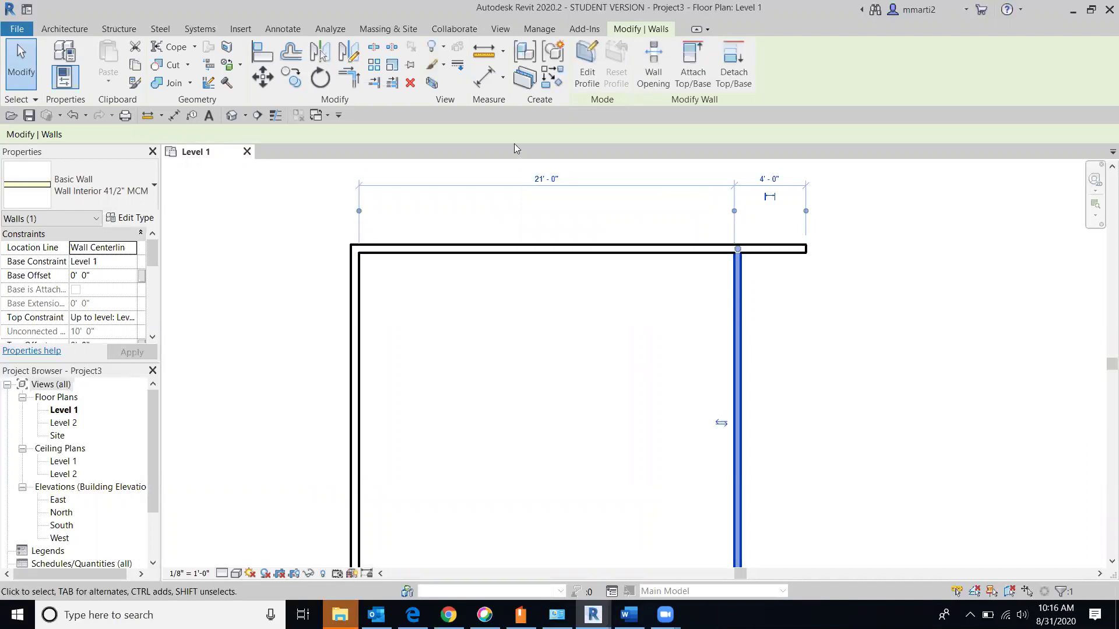
click(537, 181)
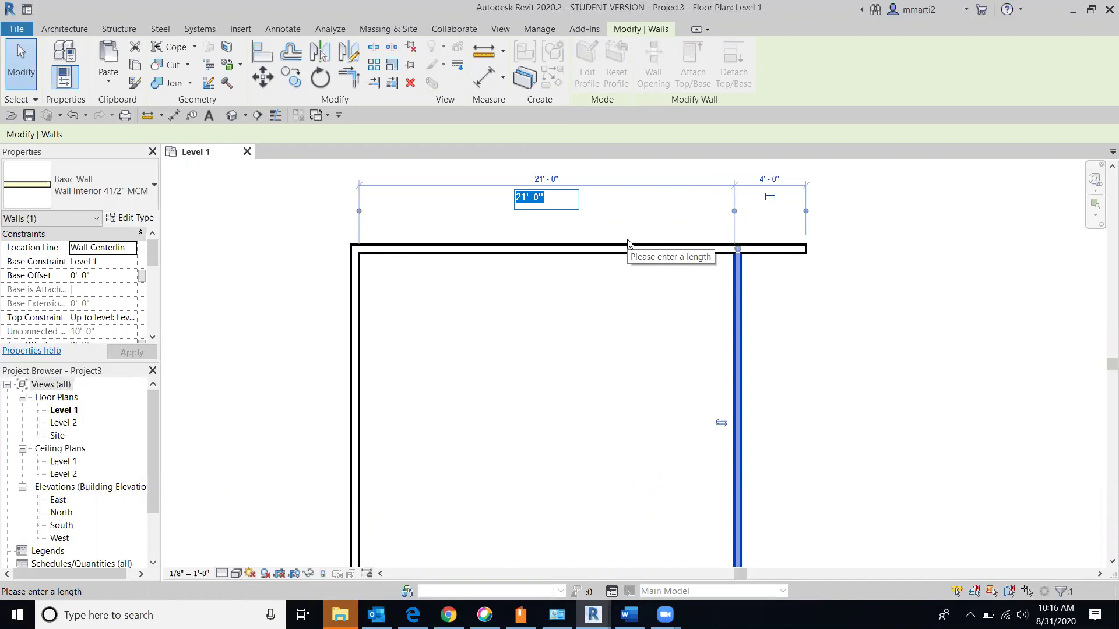
text(22)
key(Return)
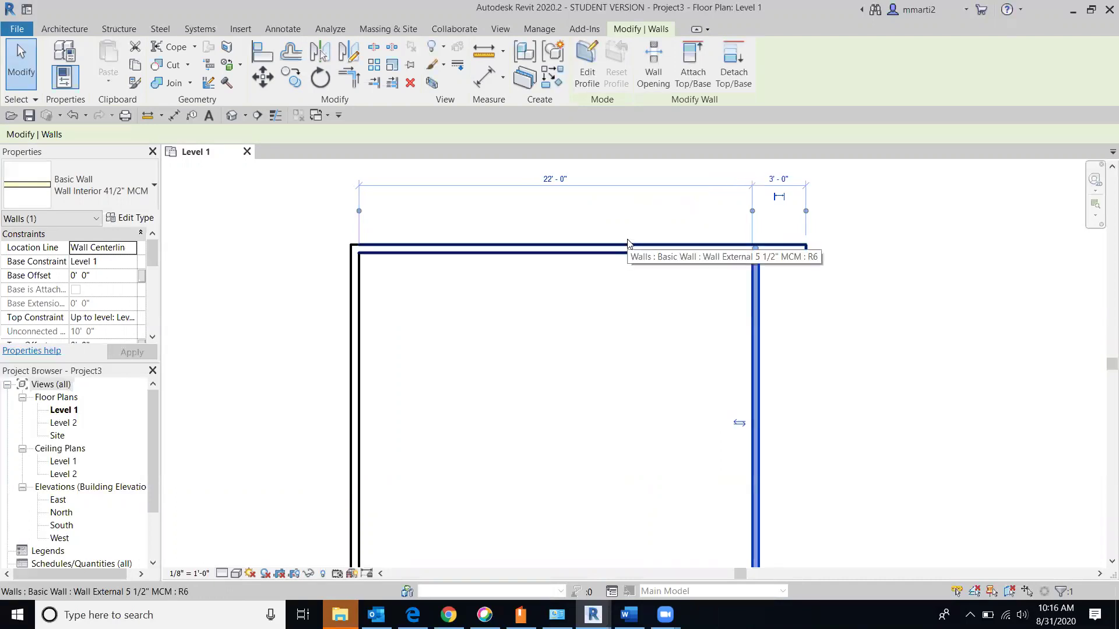
Step: Select the left exterior wall and change its 22'-0" room width to 25'-0"
click(1001, 317)
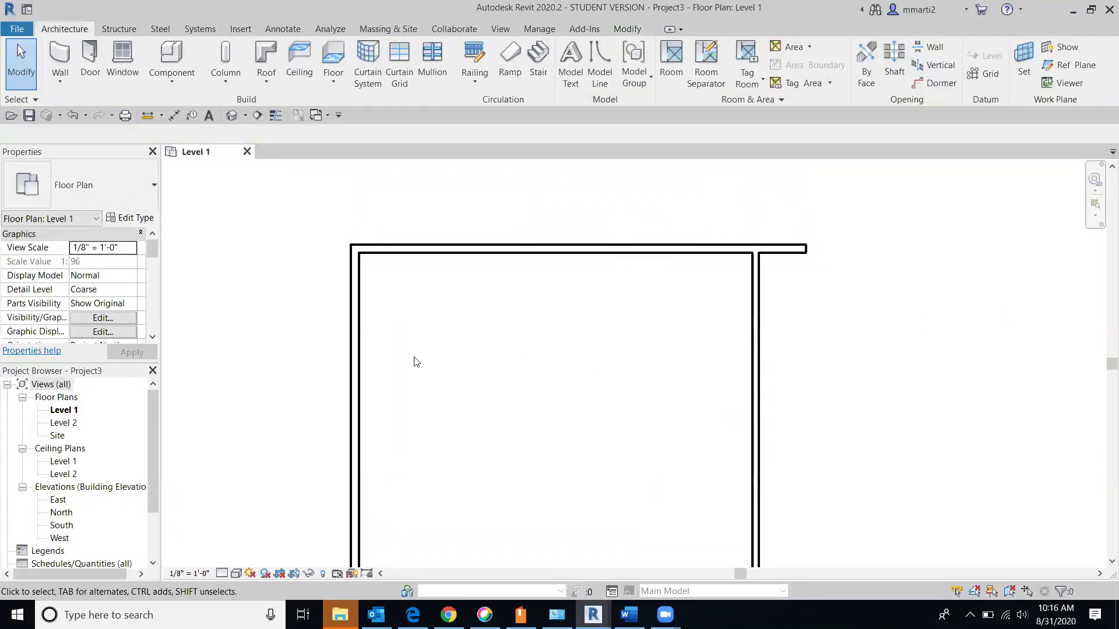
click(363, 407)
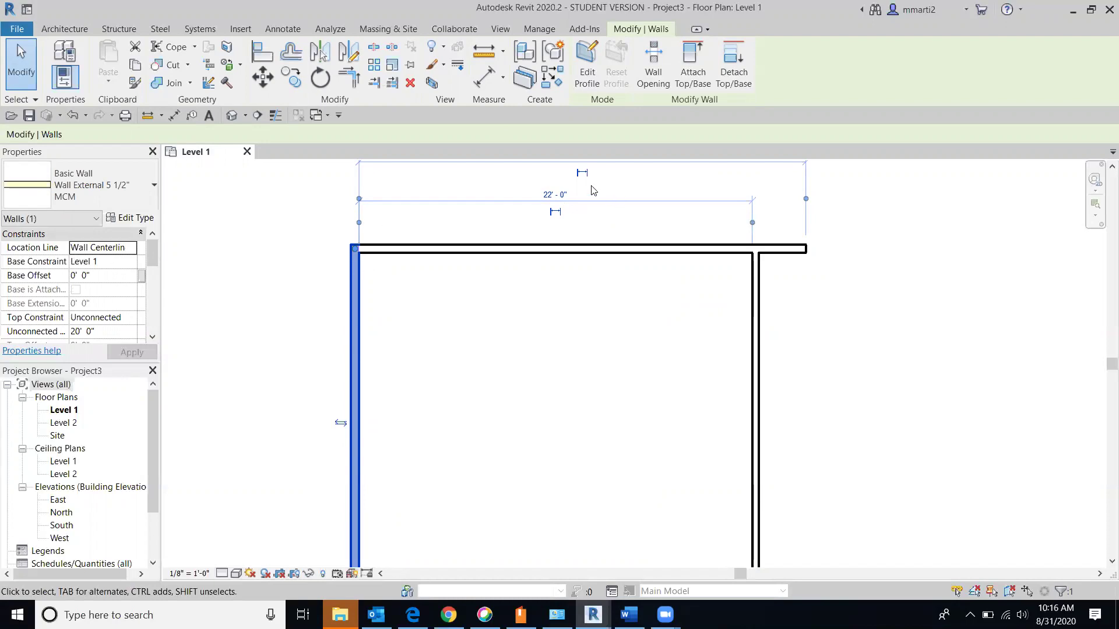
click(560, 197)
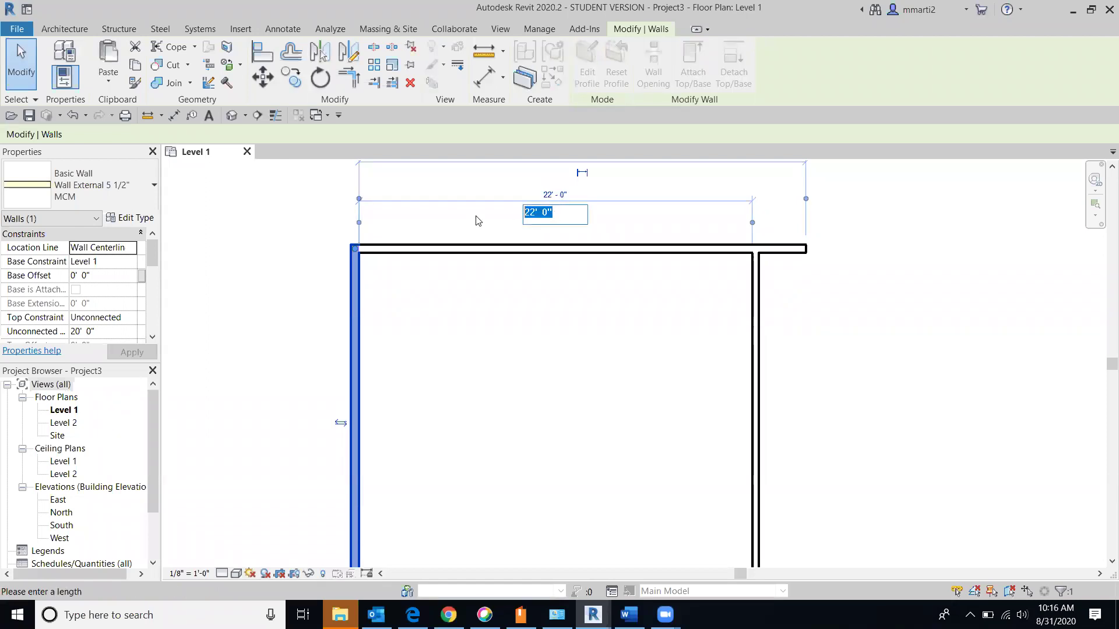
text(25)
key(Return)
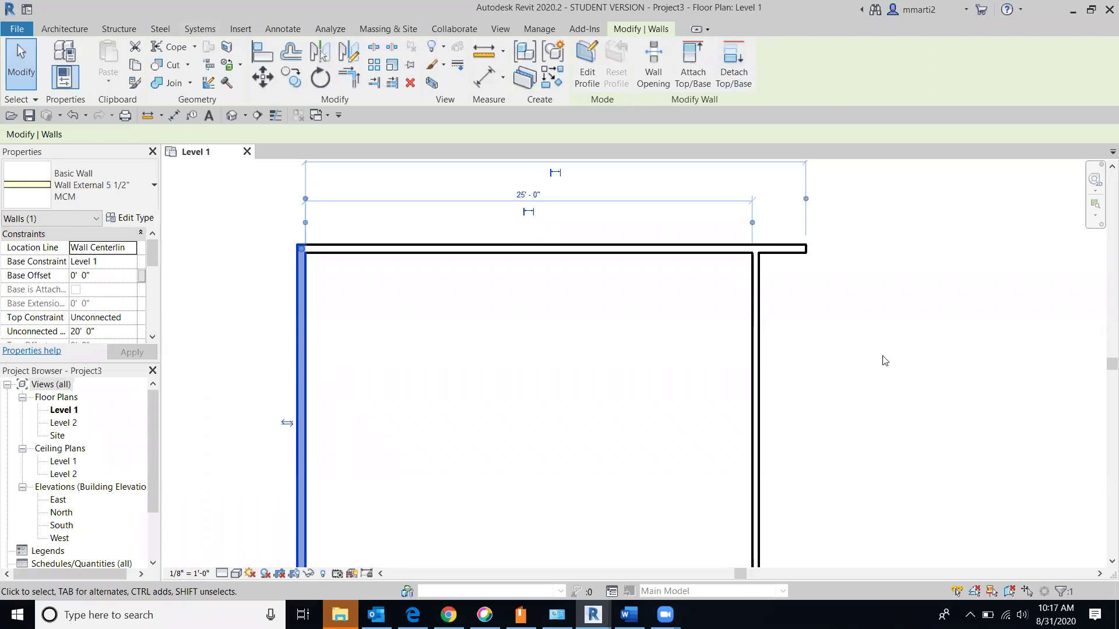
scroll(883, 356, down, 3)
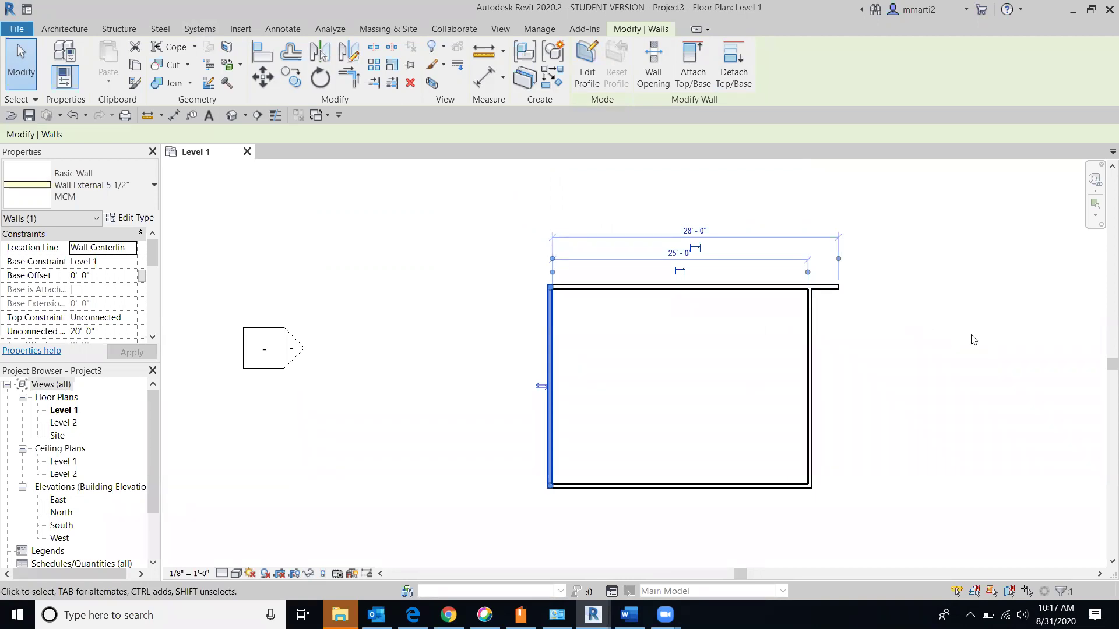
Step: Drag the top exterior wall's end rightward so it runs 53'-0"
click(670, 373)
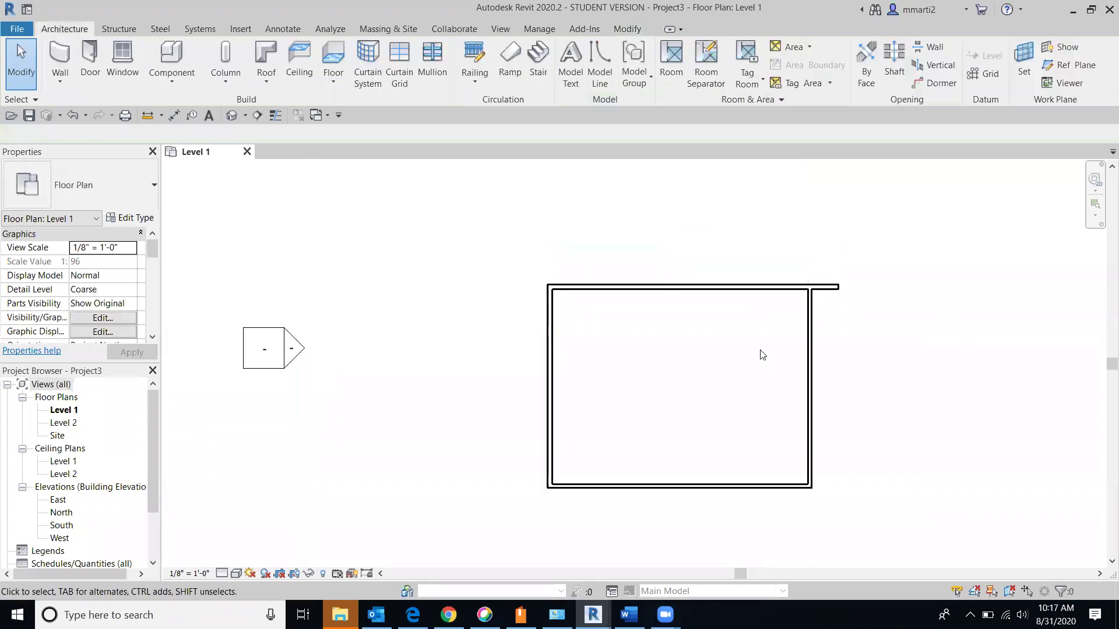
scroll(732, 327, up, 3)
middle_drag(726, 312, 331, 250)
scroll(331, 250, down, 3)
middle_drag(375, 310, 447, 396)
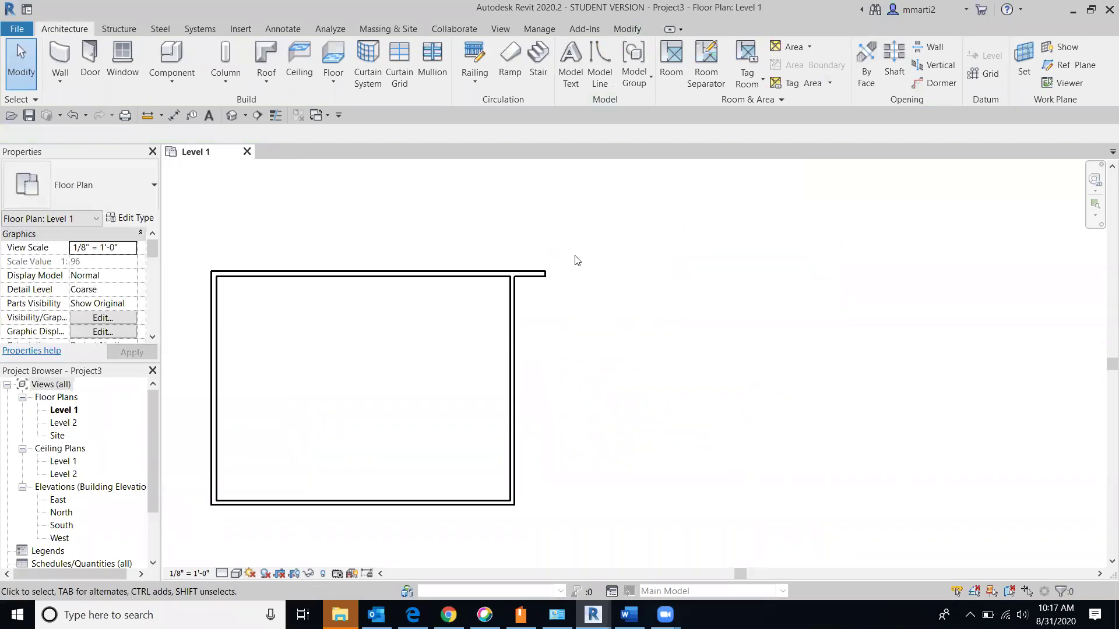
click(546, 275)
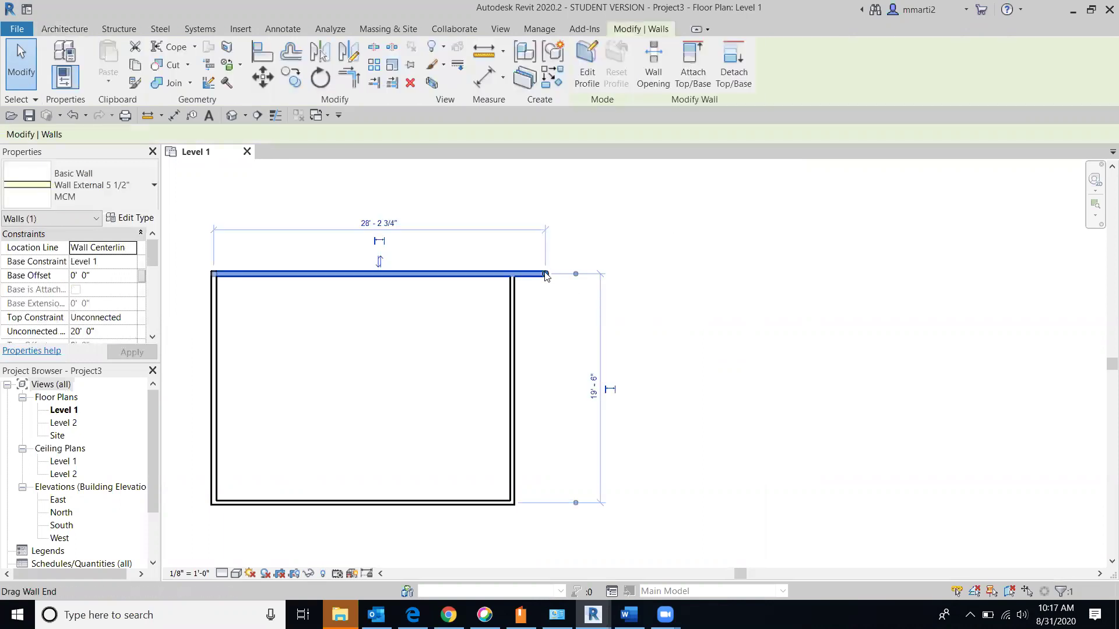
drag(545, 275, 836, 273)
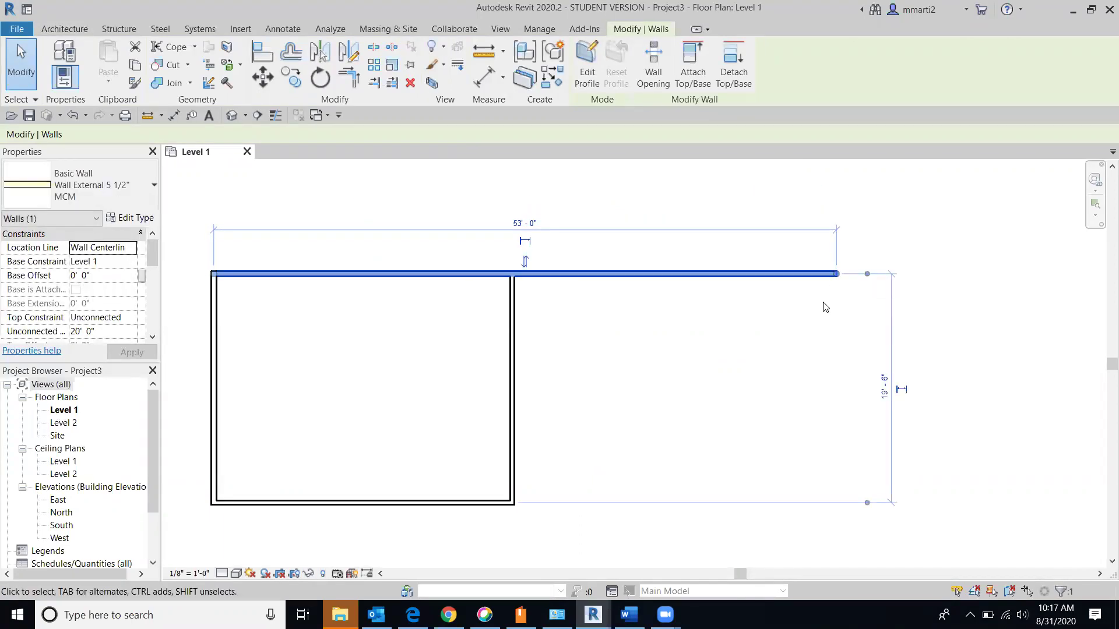
Step: Extend the left exterior and vertical interior walls downward to 33'-0"
middle_drag(557, 287, 558, 254)
scroll(564, 272, down, 1)
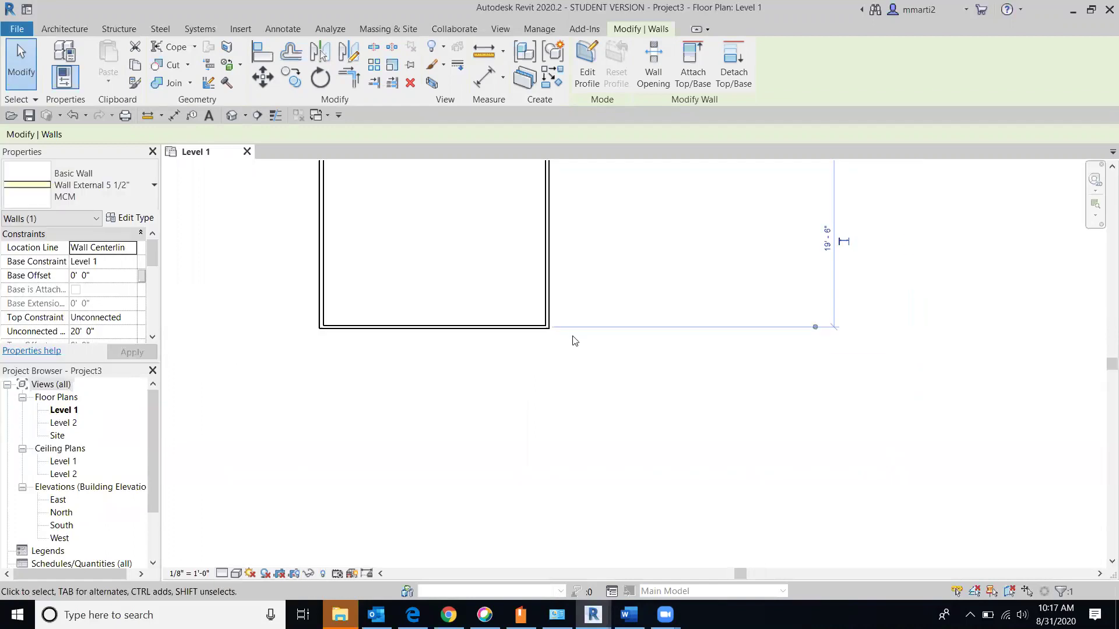
scroll(568, 350, down, 1)
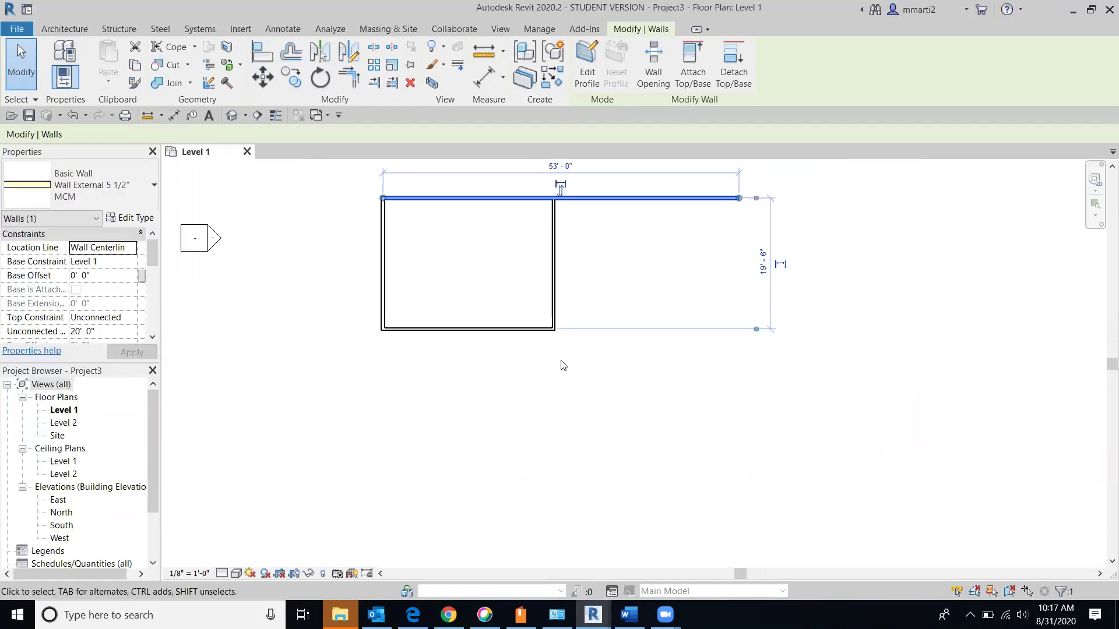
click(385, 323)
drag(383, 329, 383, 422)
click(554, 294)
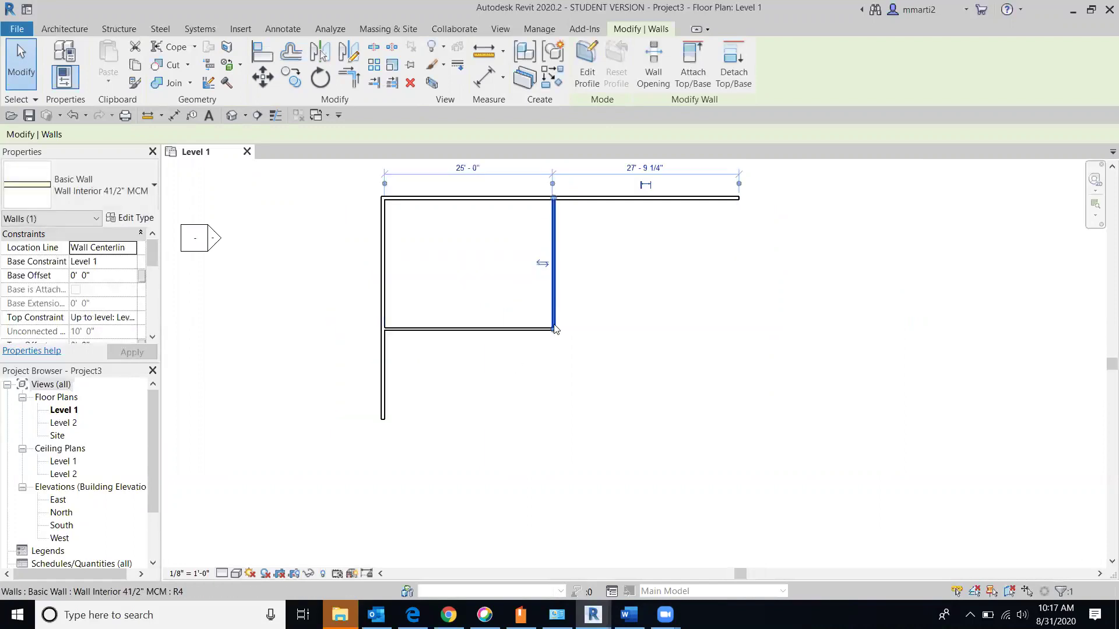
drag(553, 330, 556, 422)
click(679, 392)
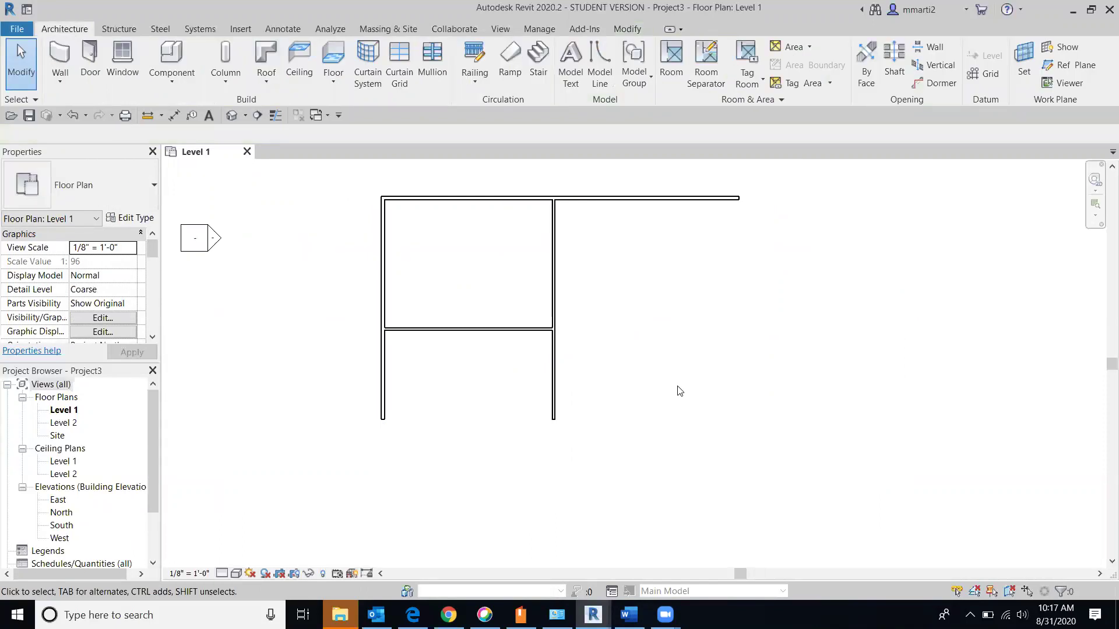
Step: Check the horizontal interior wall's dimensions, return to Architecture tools, then switch to the Class 5 notes in Word
click(409, 335)
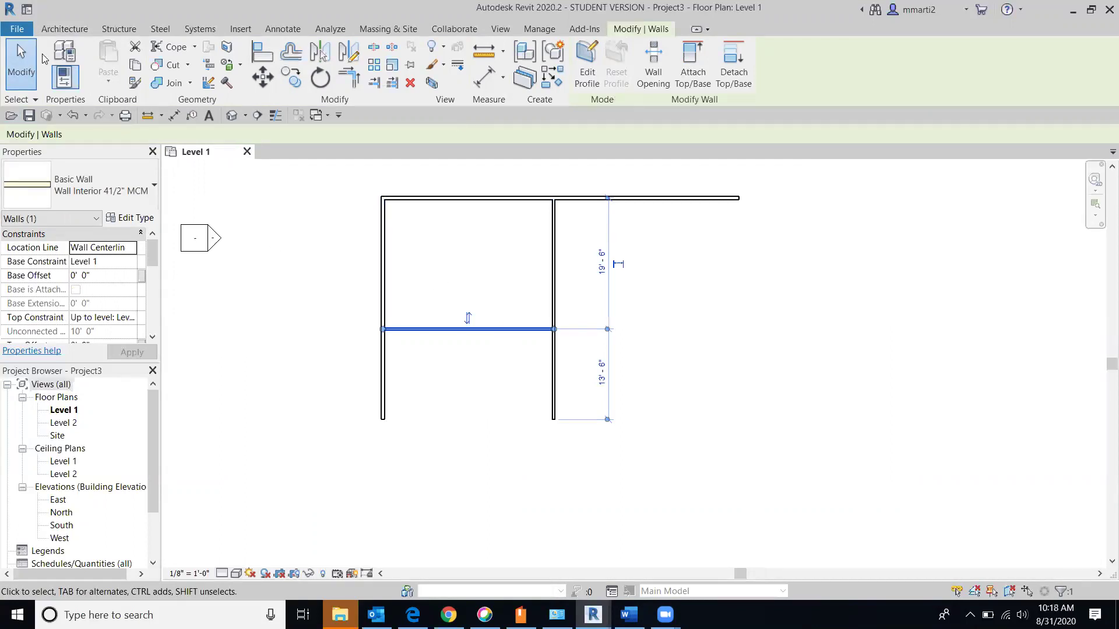
click(49, 33)
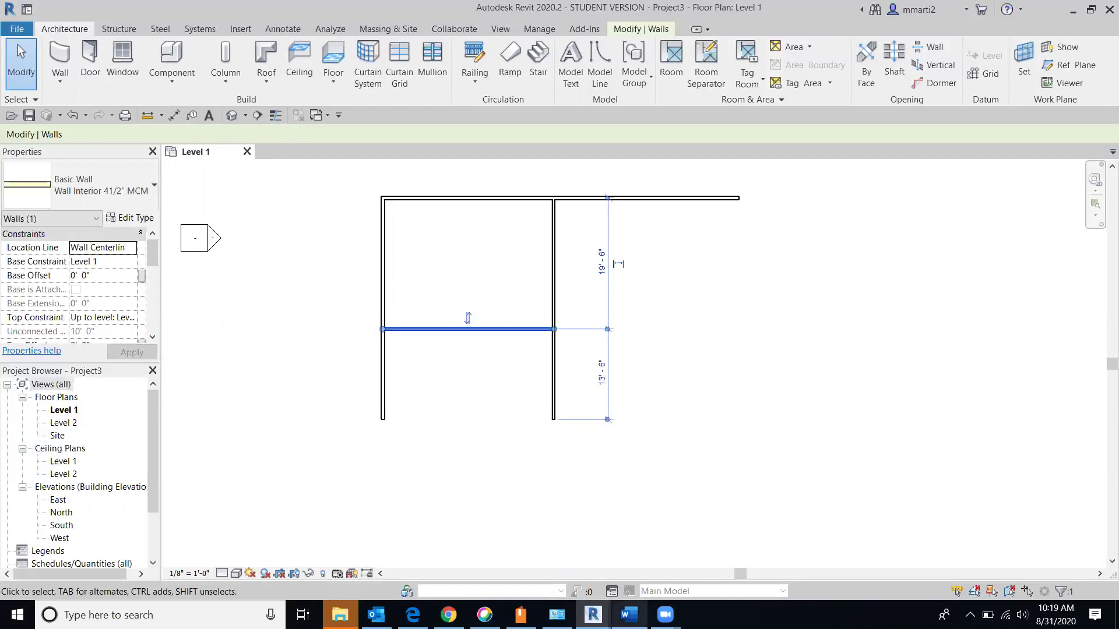
click(629, 615)
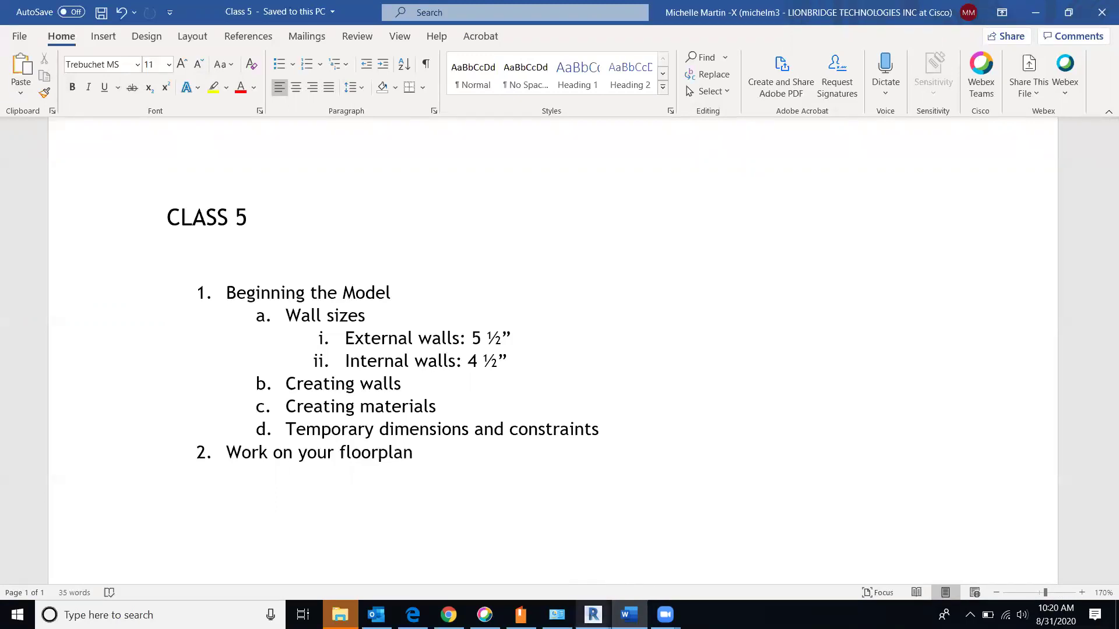
Step: Switch back to the Revit Floor Plan: Level 1 window from the taskbar
mouse_move(593, 614)
click(677, 574)
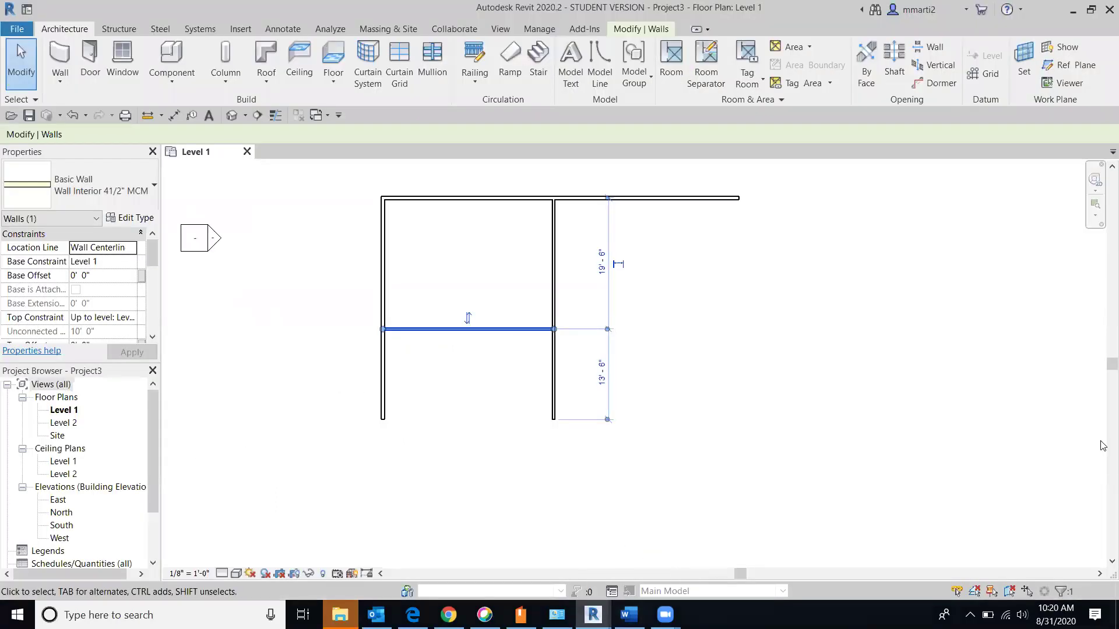